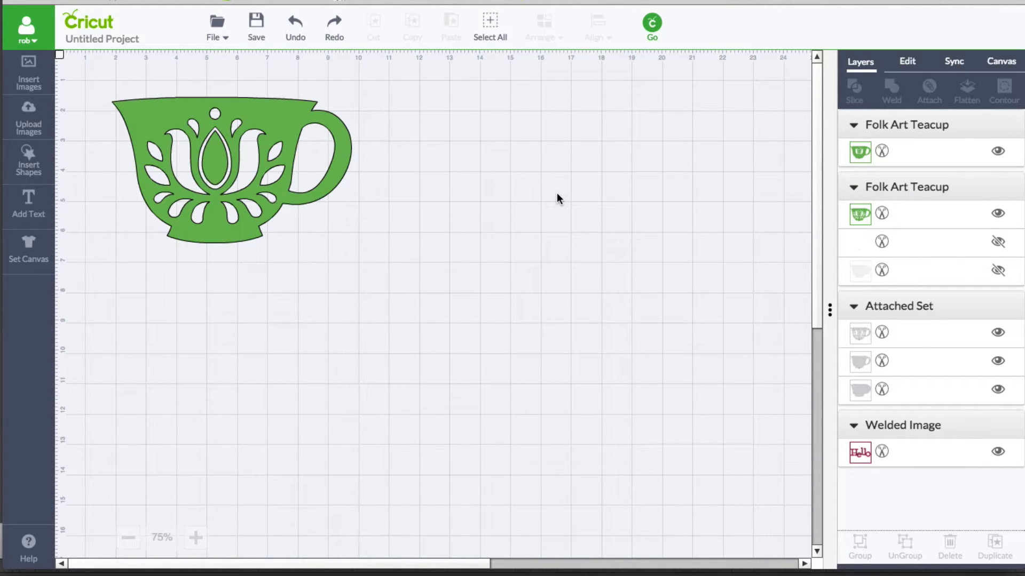
Open the single-layer green Folk Art Teacup in Contour mode and leave it without hiding any shape, twice
{"action": "left_click", "coordinate": [291, 117]}
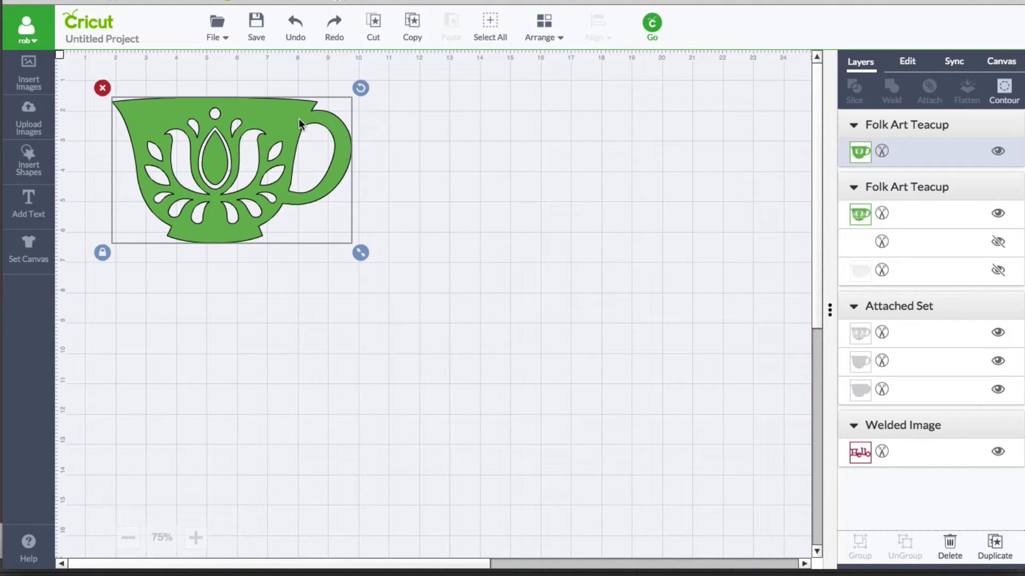
{"action": "left_click", "coordinate": [1006, 93]}
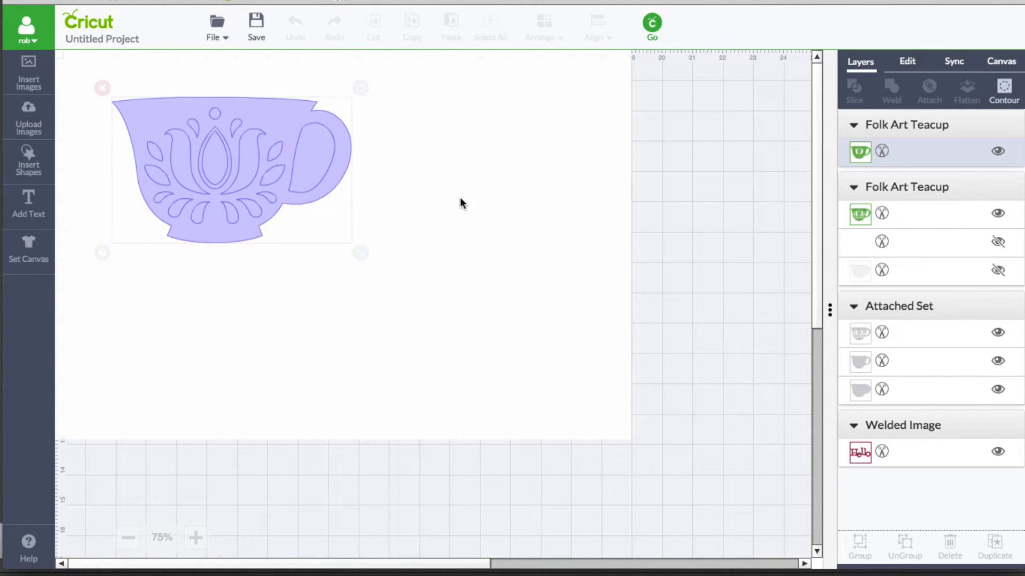
{"action": "left_click", "coordinate": [491, 192]}
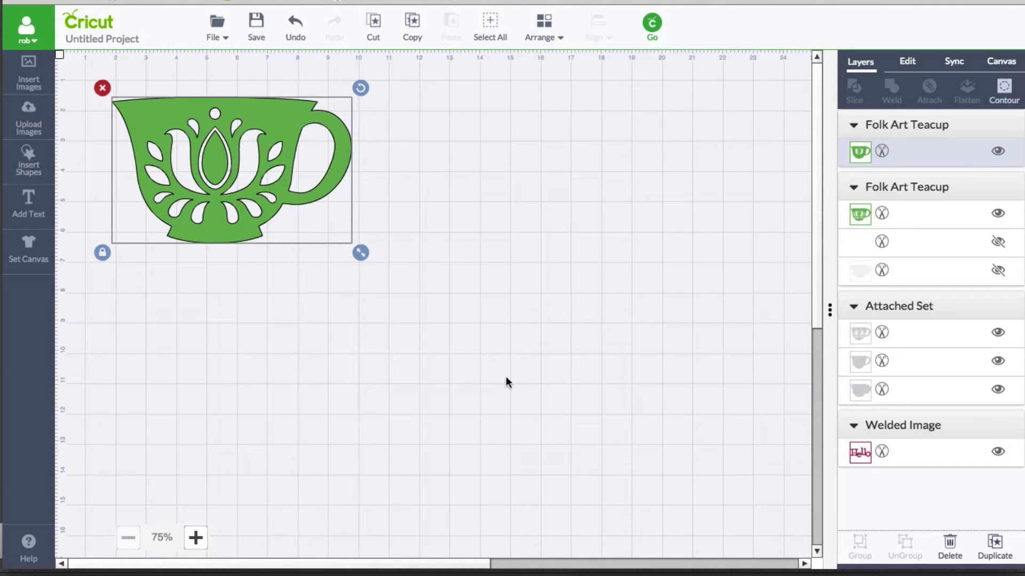
{"action": "left_click", "coordinate": [1003, 86]}
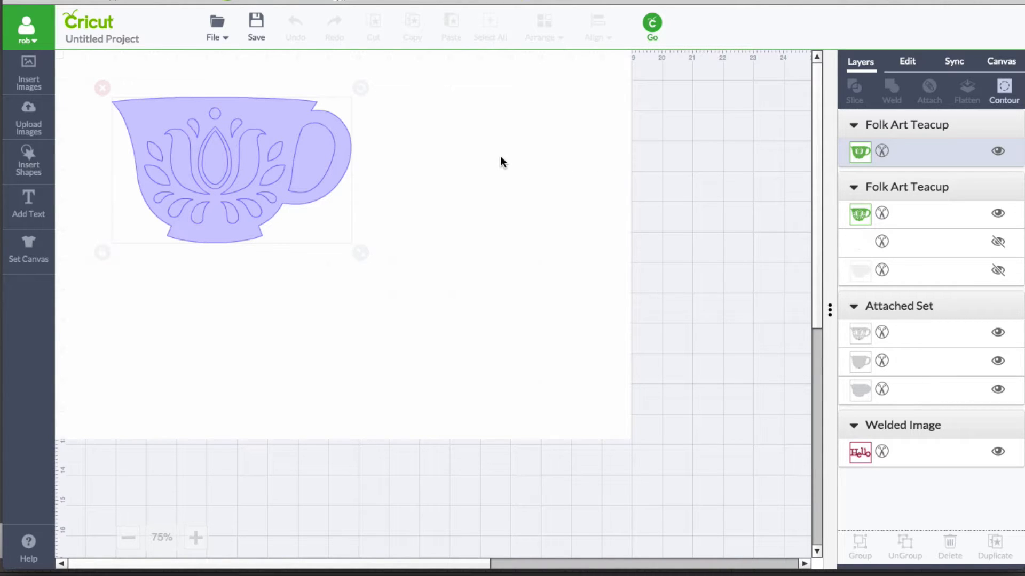
{"action": "left_click", "coordinate": [699, 233]}
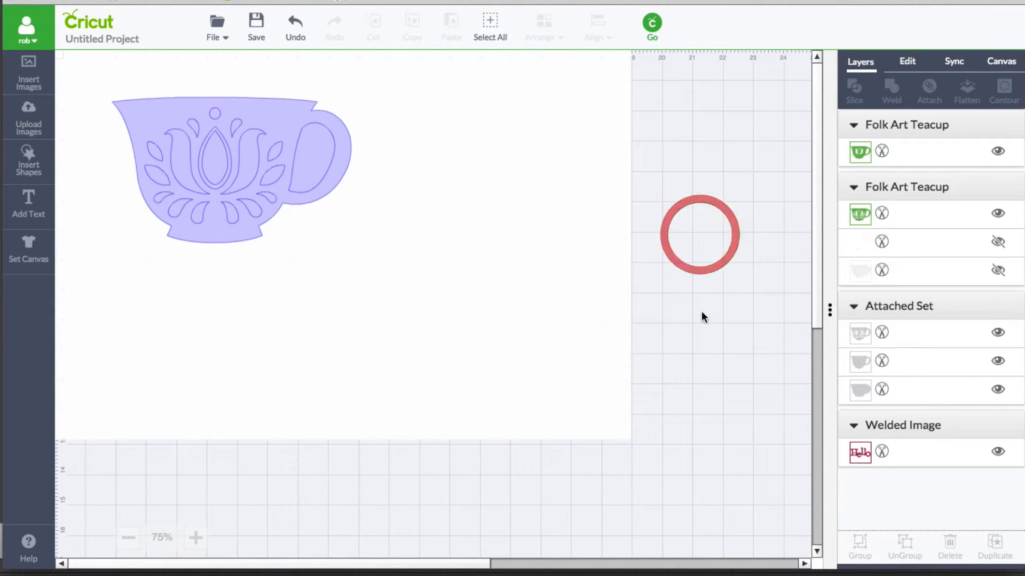
{"action": "left_click", "coordinate": [724, 374]}
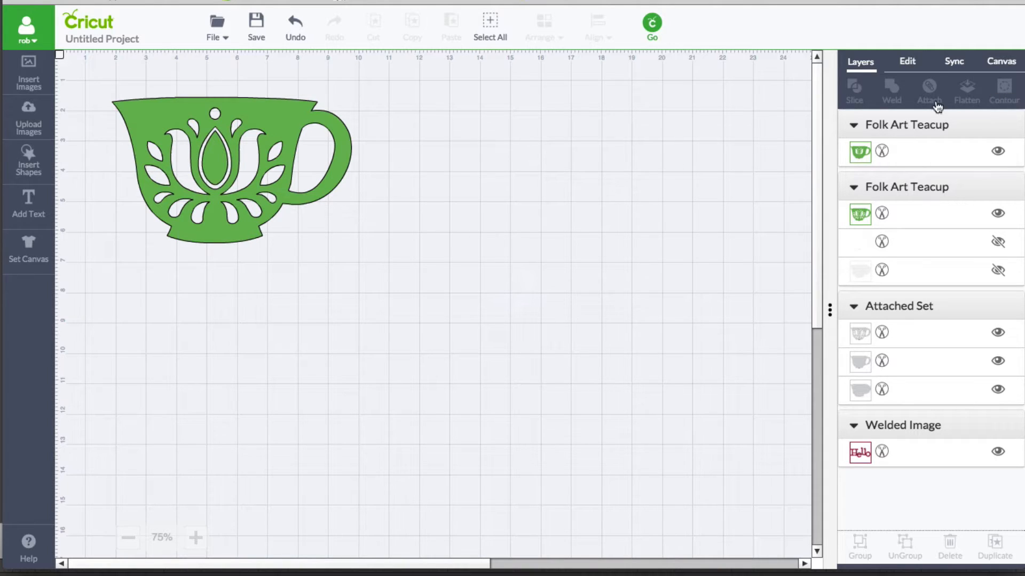
Use Contour on the single-layer green teacup to hide the two small teardrop cutouts beside the upper circle
{"action": "left_click", "coordinate": [229, 203]}
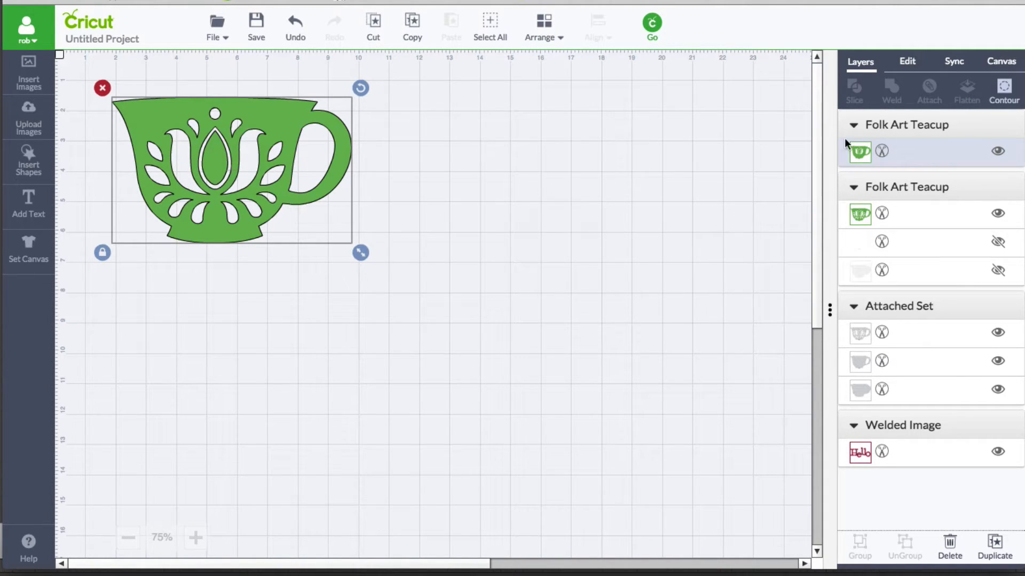
{"action": "left_click", "coordinate": [1004, 89]}
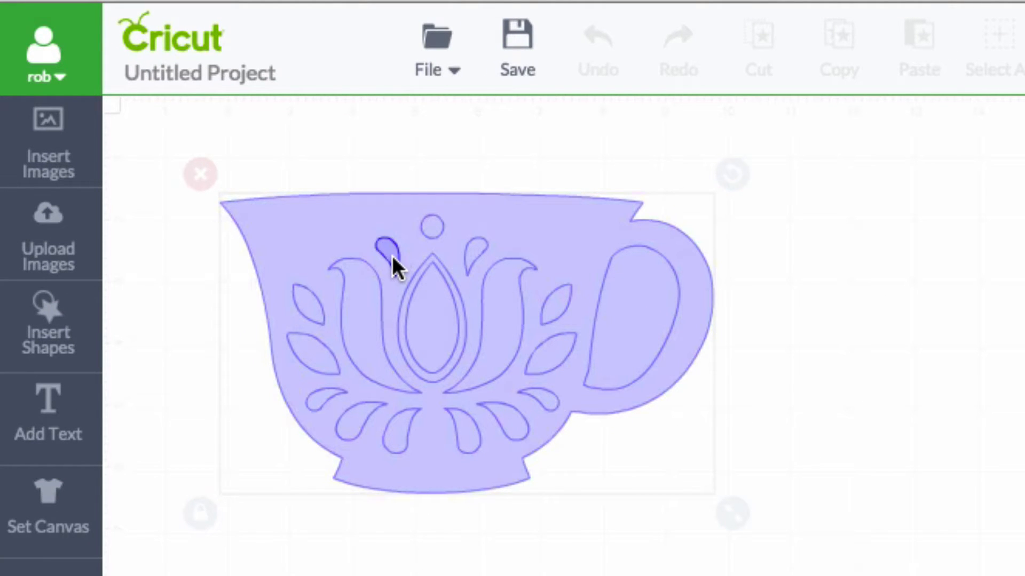
{"action": "left_click", "coordinate": [391, 255]}
{"action": "left_click", "coordinate": [477, 252]}
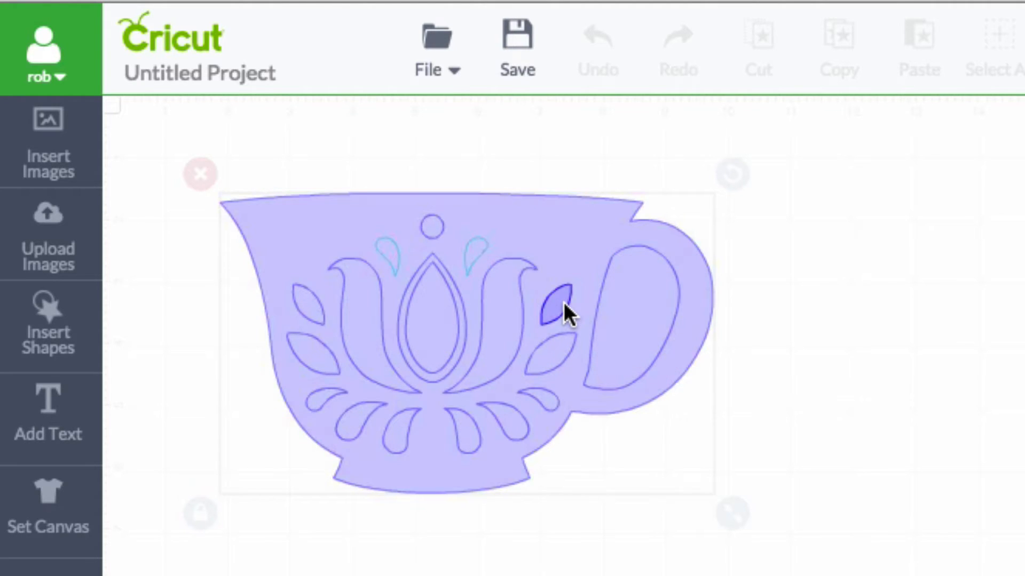
{"action": "left_click", "coordinate": [563, 302]}
{"action": "left_click", "coordinate": [557, 303]}
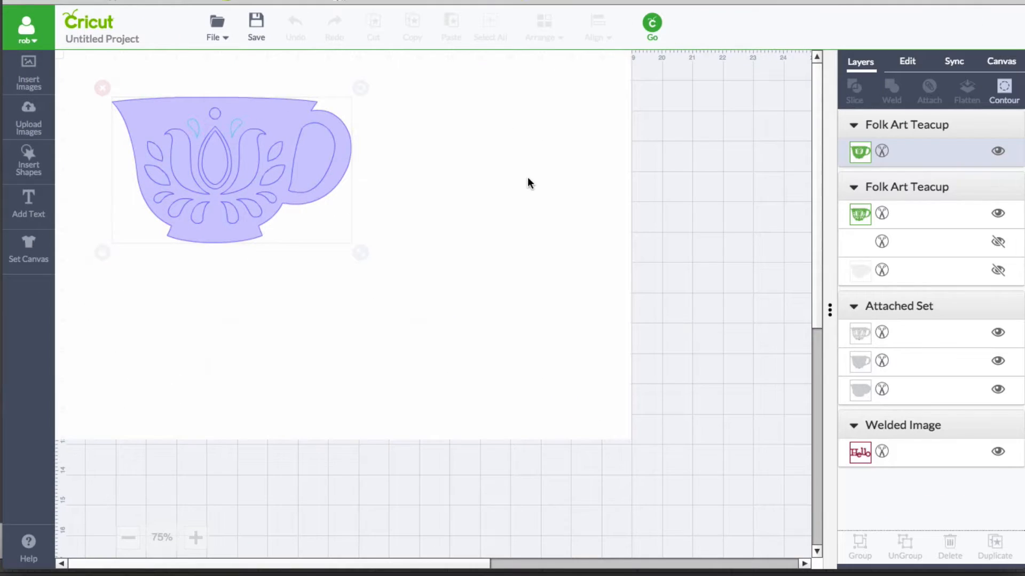
{"action": "left_click", "coordinate": [528, 178]}
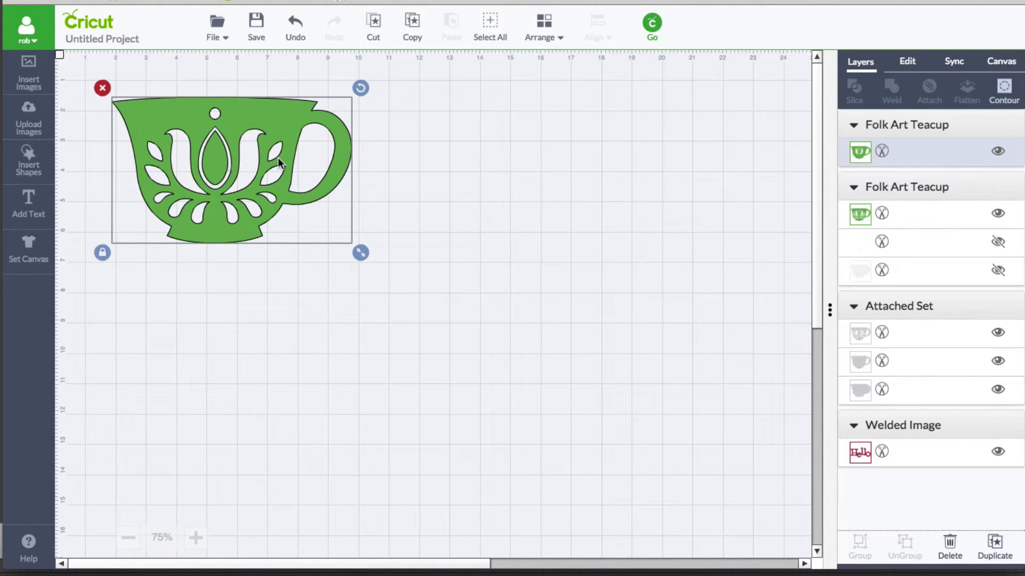
Restore the two hidden teardrop cutouts of the green teacup with Contour
{"action": "left_click", "coordinate": [1003, 91]}
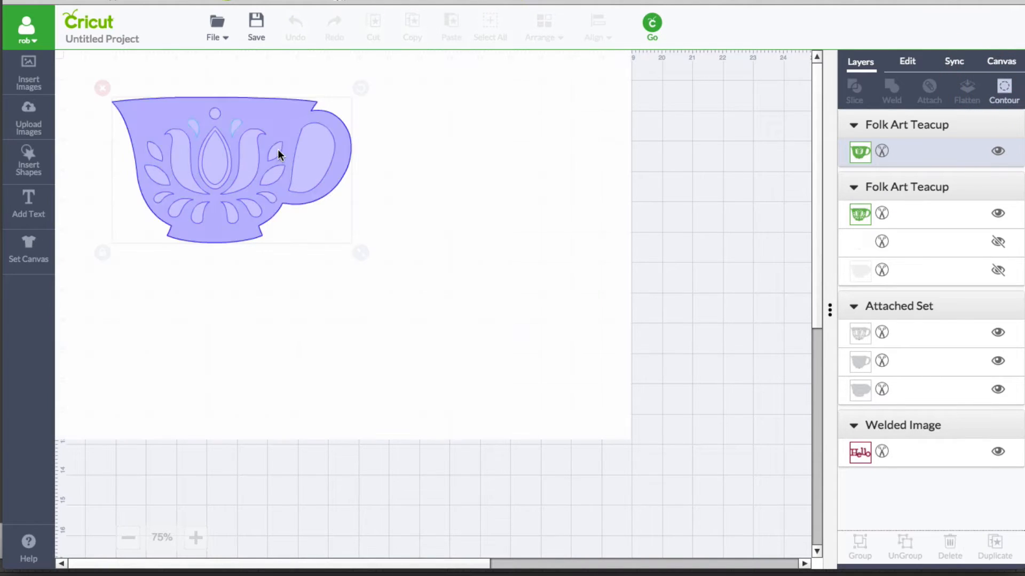
{"action": "left_click", "coordinate": [235, 124]}
{"action": "left_click", "coordinate": [194, 125]}
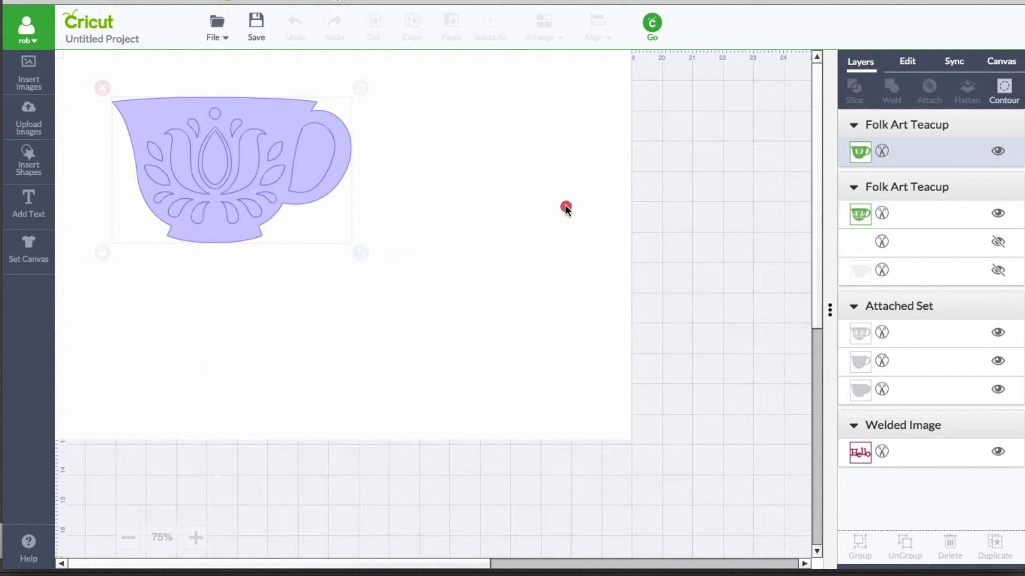
{"action": "left_click", "coordinate": [564, 205]}
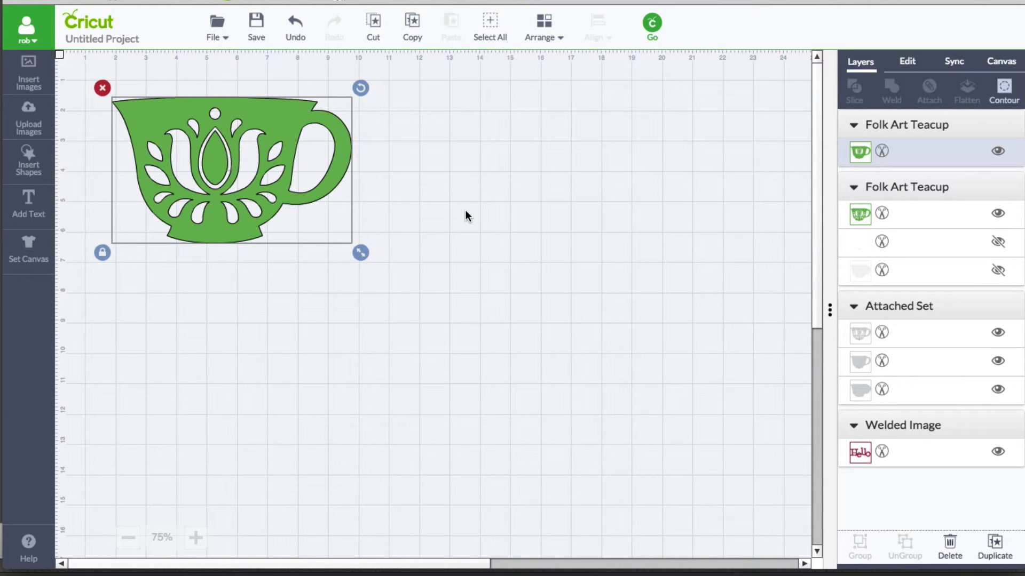
Delete the single-layer green Folk Art Teacup, keeping the grouped teacup above the grey one
{"action": "left_click_drag", "start_coordinate": [480, 565], "coordinate": [576, 563]}
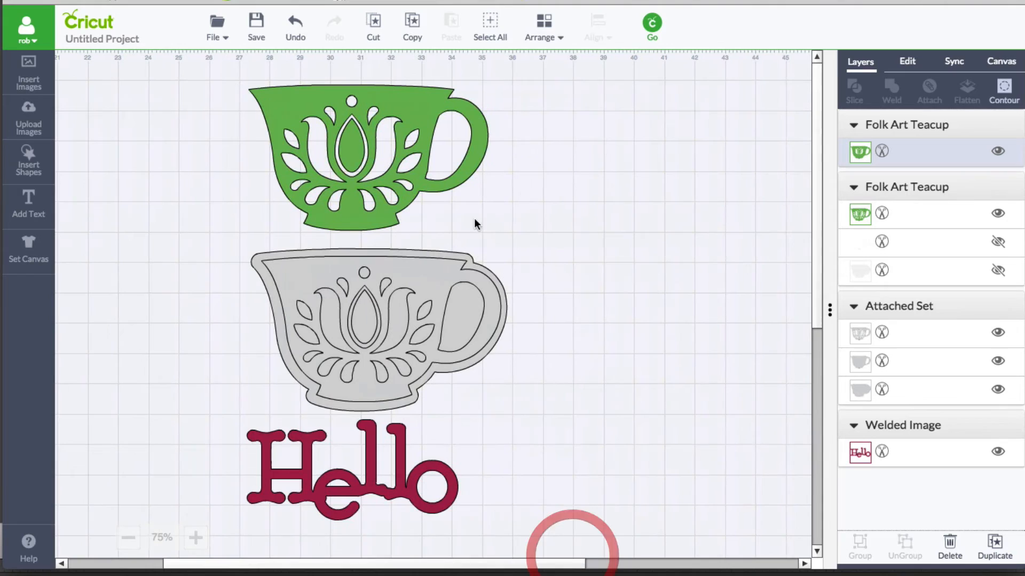
{"action": "left_click", "coordinate": [420, 140]}
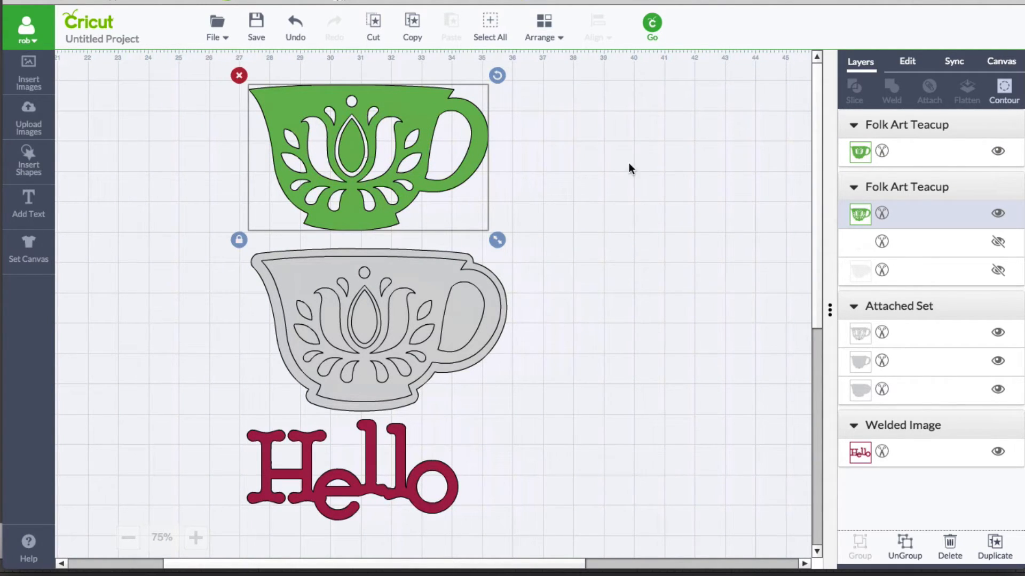
{"action": "left_click", "coordinate": [939, 154]}
{"action": "left_click", "coordinate": [950, 544]}
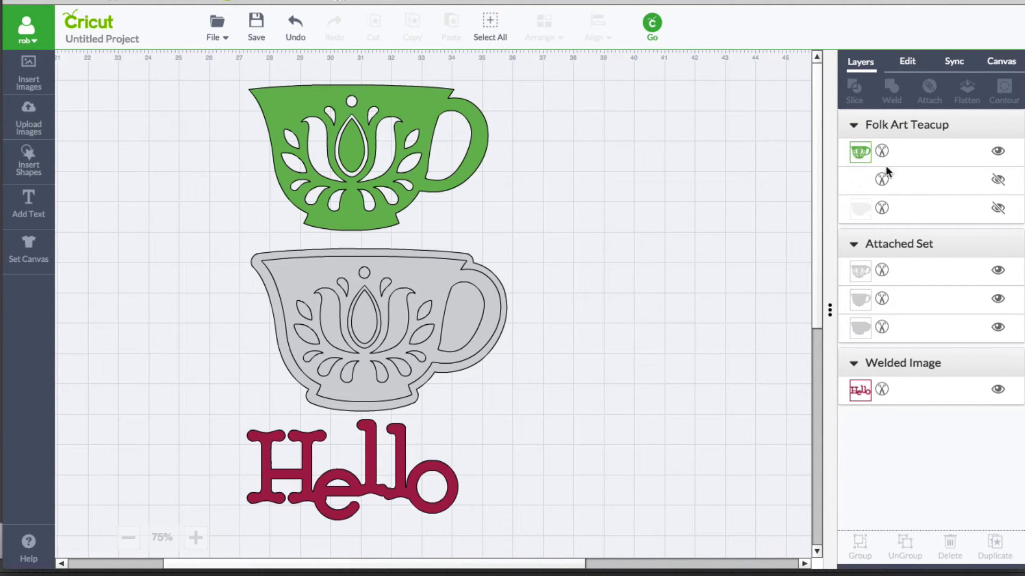
Try to open the grouped green teacup in Contour mode
{"action": "left_click", "coordinate": [427, 110]}
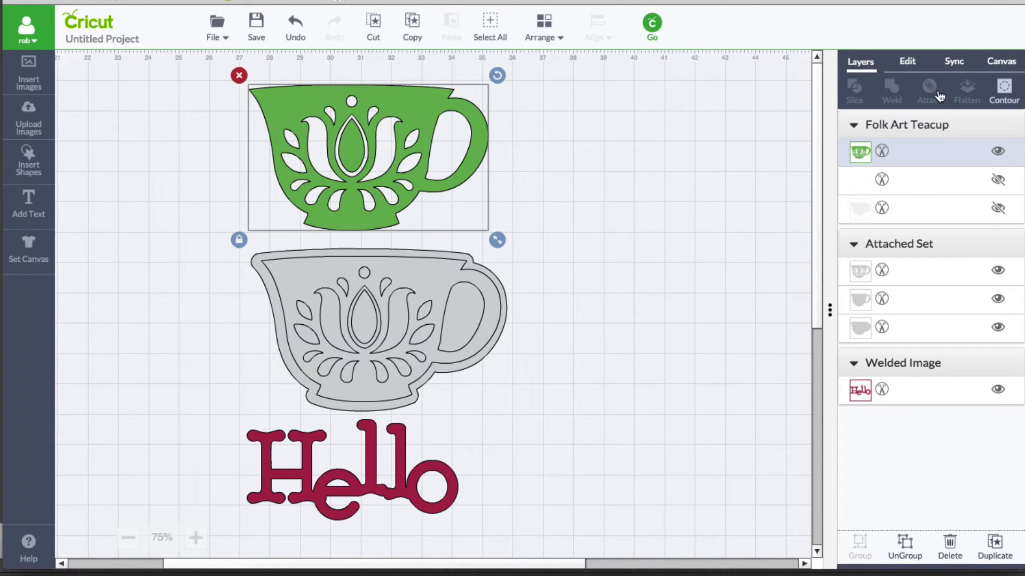
{"action": "left_click", "coordinate": [1005, 91]}
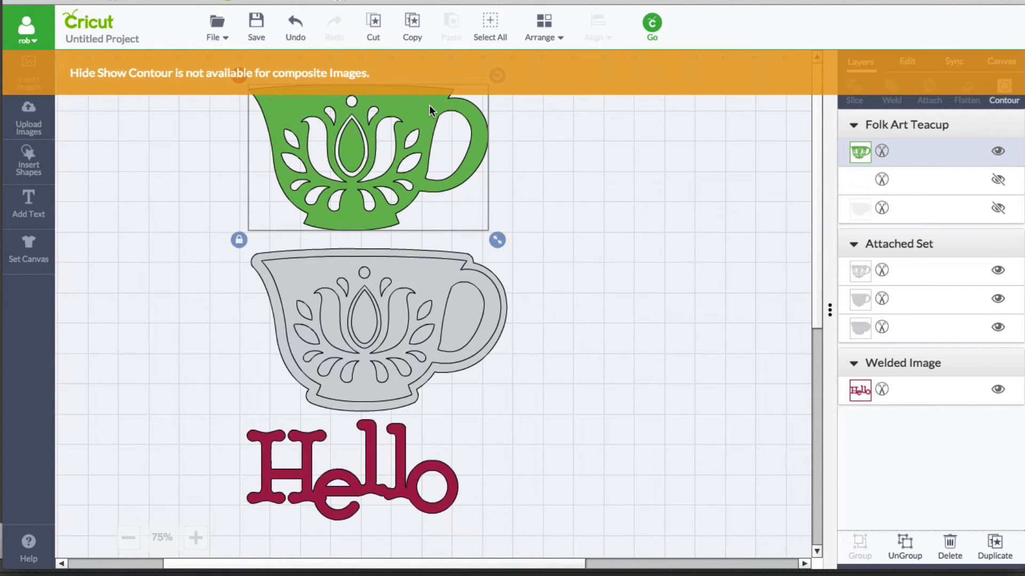
{"action": "left_click", "coordinate": [1003, 88]}
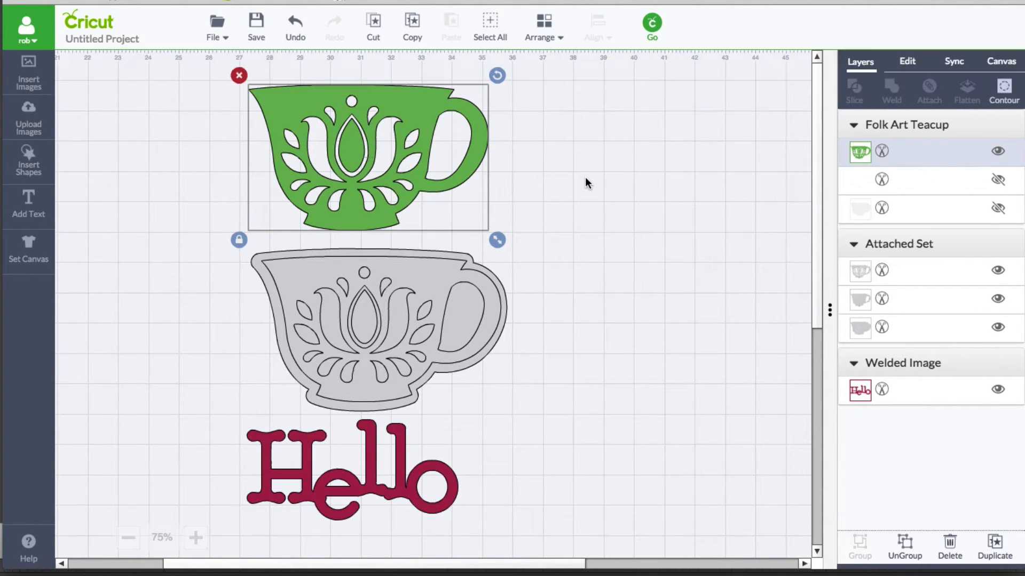
Ungroup the layers of the green Folk Art Teacup
{"action": "right_click", "coordinate": [408, 107]}
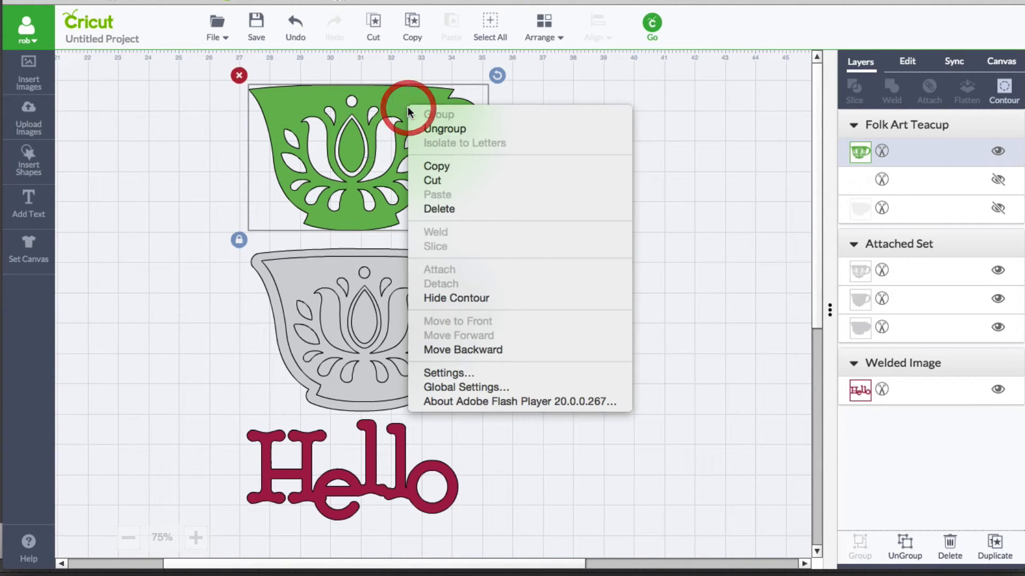
{"action": "left_click", "coordinate": [440, 128]}
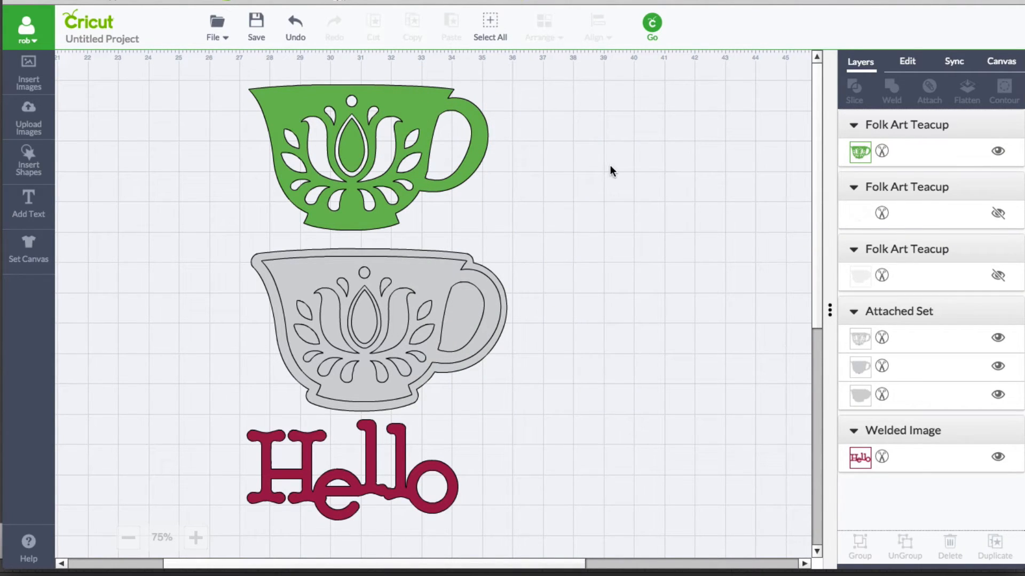
{"action": "left_click", "coordinate": [636, 162]}
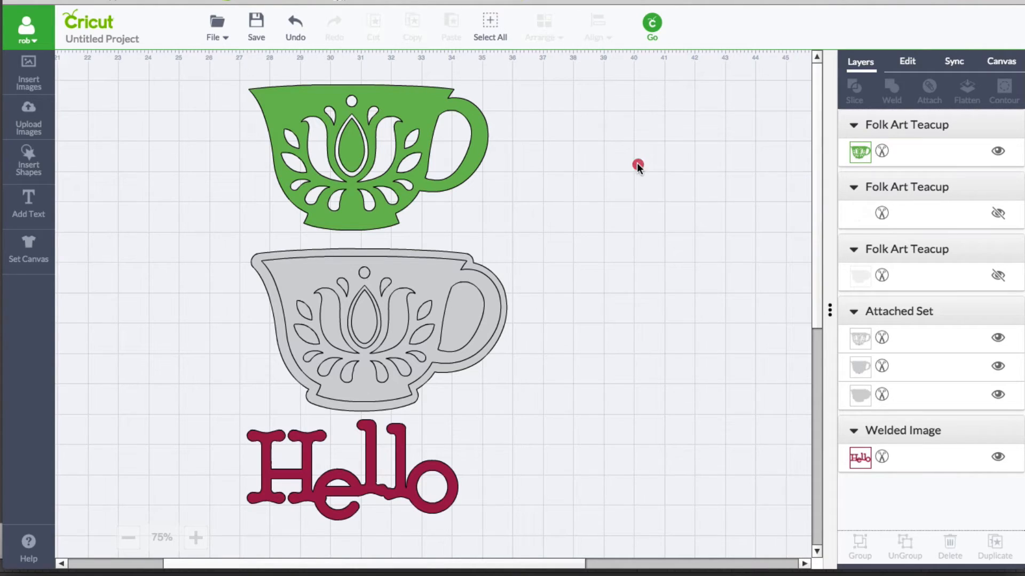
Open the ungrouped green teacup in Contour mode and exit without hiding any shape
{"action": "left_click", "coordinate": [414, 120]}
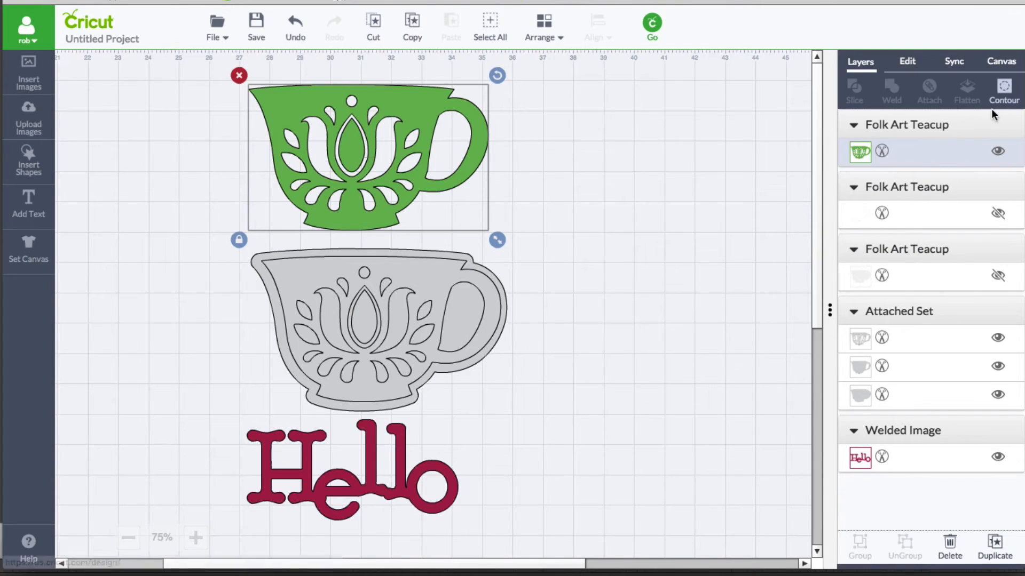
{"action": "left_click", "coordinate": [1007, 92]}
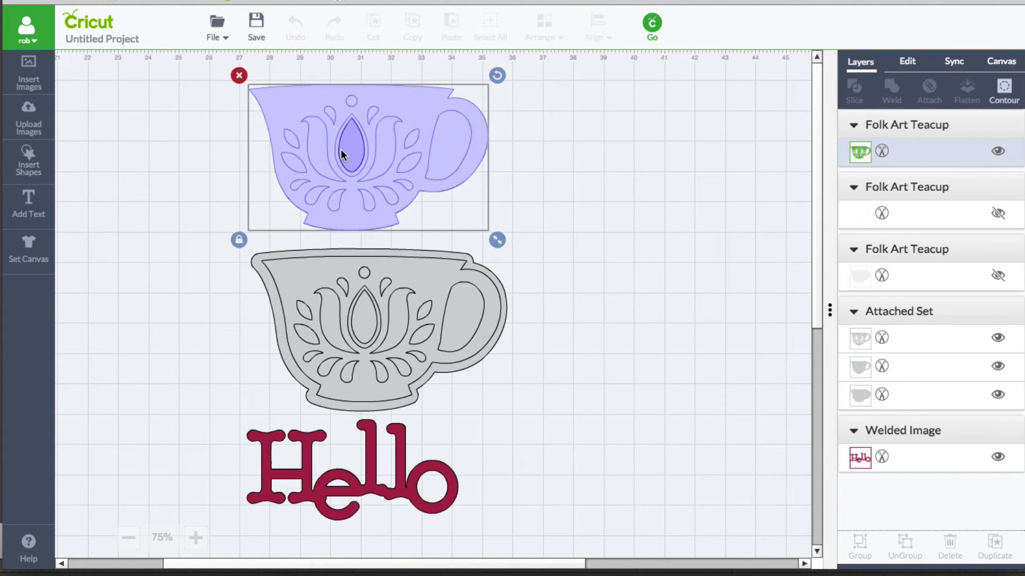
{"action": "left_click", "coordinate": [518, 183]}
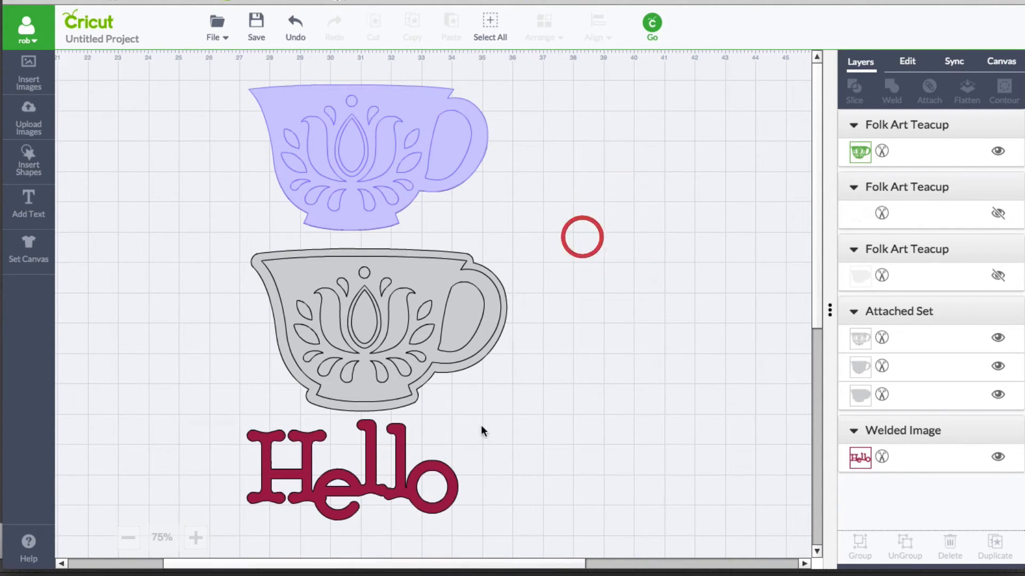
{"action": "left_click_drag", "start_coordinate": [514, 566], "coordinate": [369, 567]}
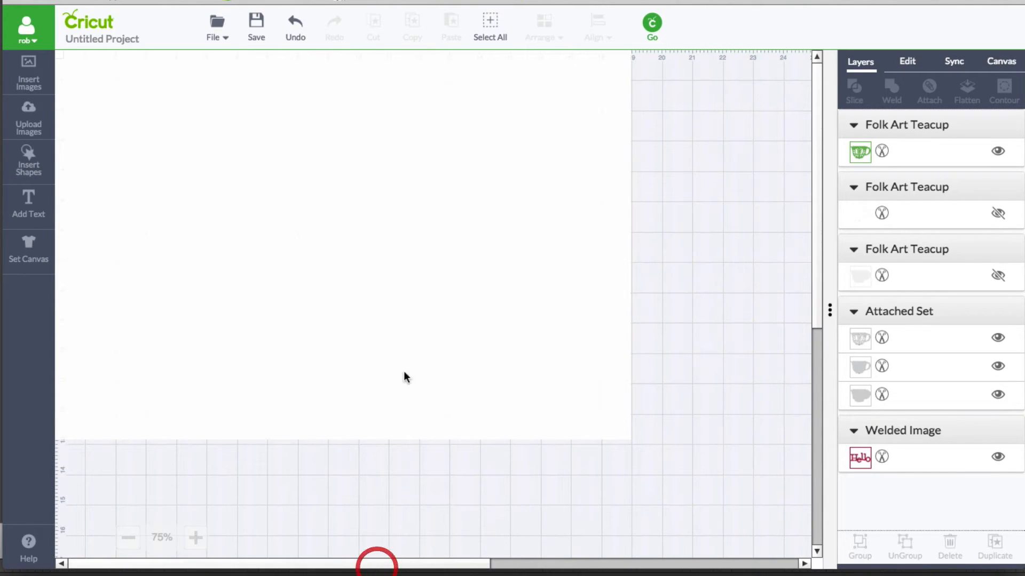
{"action": "left_click", "coordinate": [422, 259]}
{"action": "left_click_drag", "start_coordinate": [503, 564], "coordinate": [558, 563]}
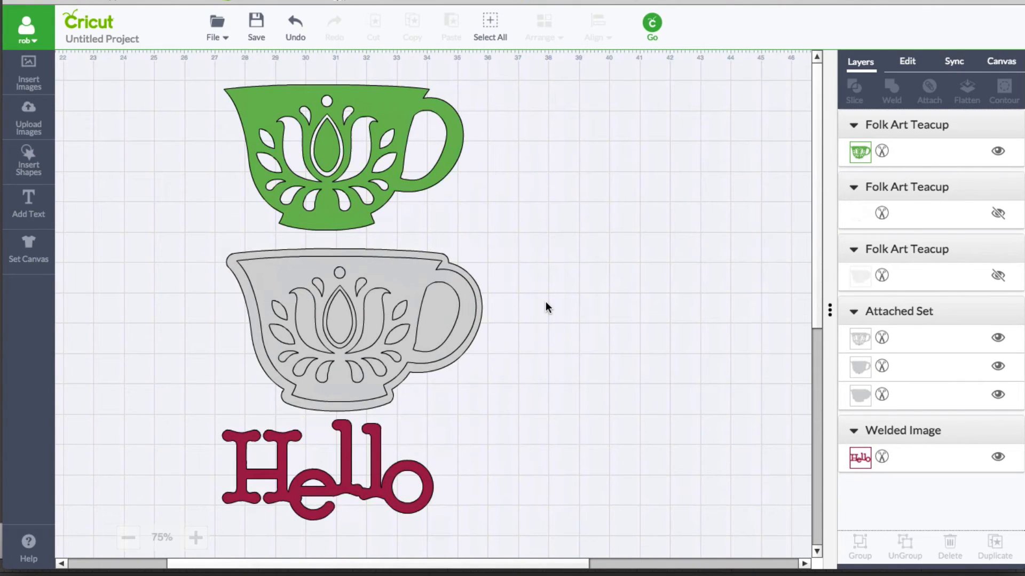
Try to use Contour on the patterned top layer inside the grey teacup's Attached Set
{"action": "left_click", "coordinate": [424, 286]}
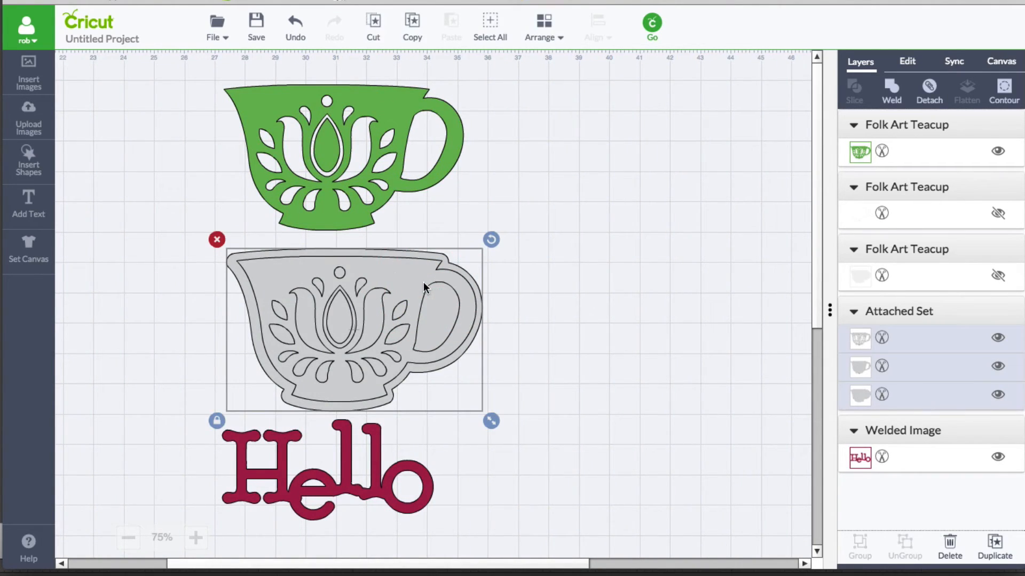
{"action": "left_click", "coordinate": [938, 339]}
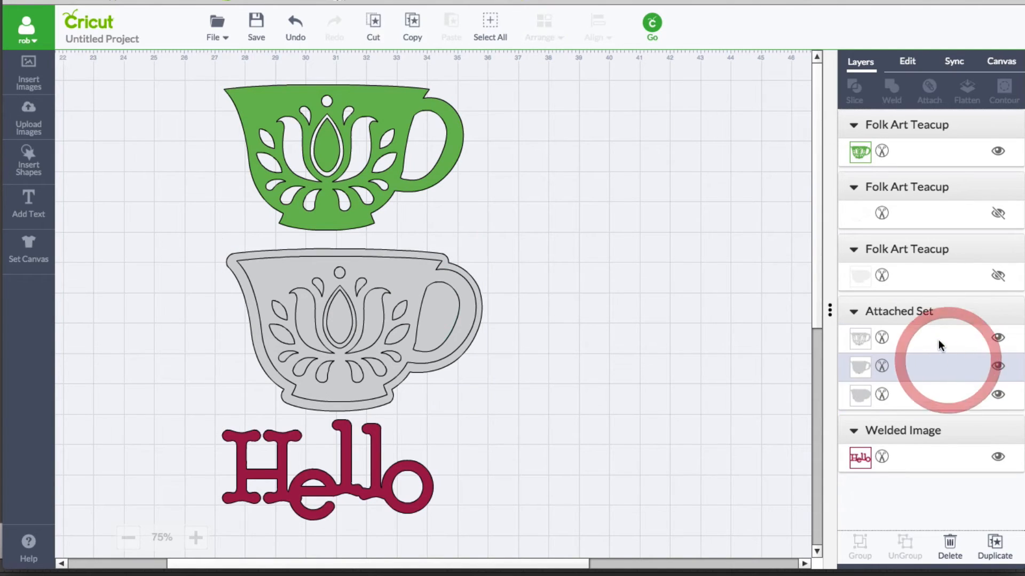
{"action": "left_click", "coordinate": [1003, 94]}
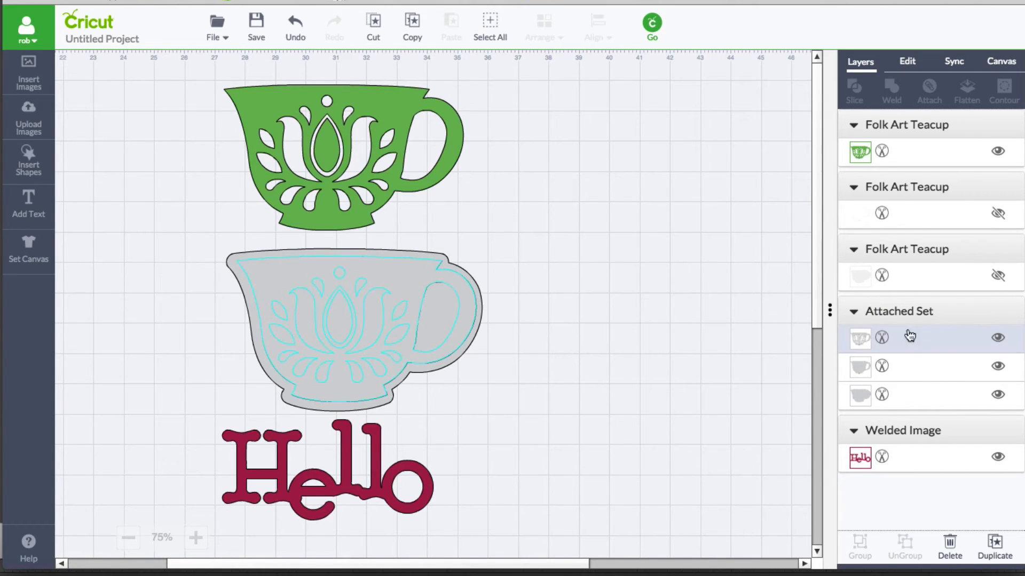
Detach the three layers of the grey teacup's Attached Set
{"action": "left_click", "coordinate": [647, 368]}
{"action": "left_click_drag", "start_coordinate": [199, 239], "coordinate": [526, 420]}
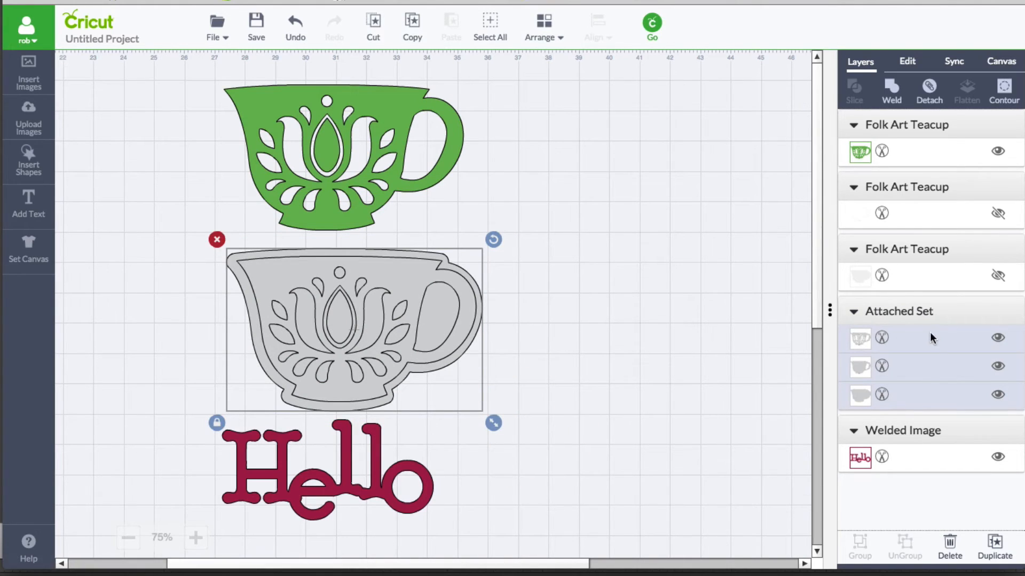
{"action": "left_click", "coordinate": [929, 89]}
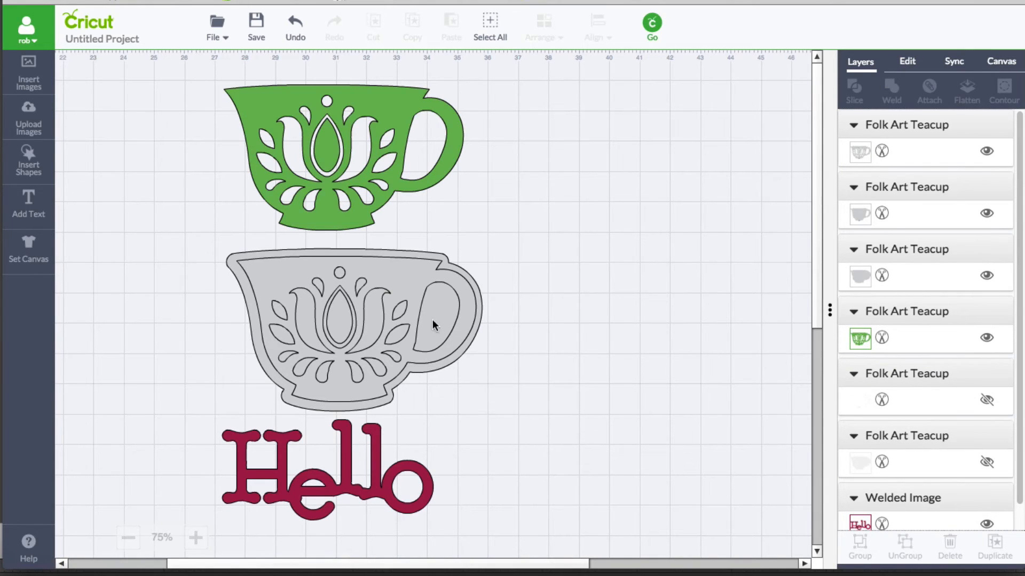
Open the detached grey teacup's patterned layer in Contour mode and exit without hiding any shape
{"action": "left_click", "coordinate": [408, 297]}
{"action": "left_click", "coordinate": [1004, 91]}
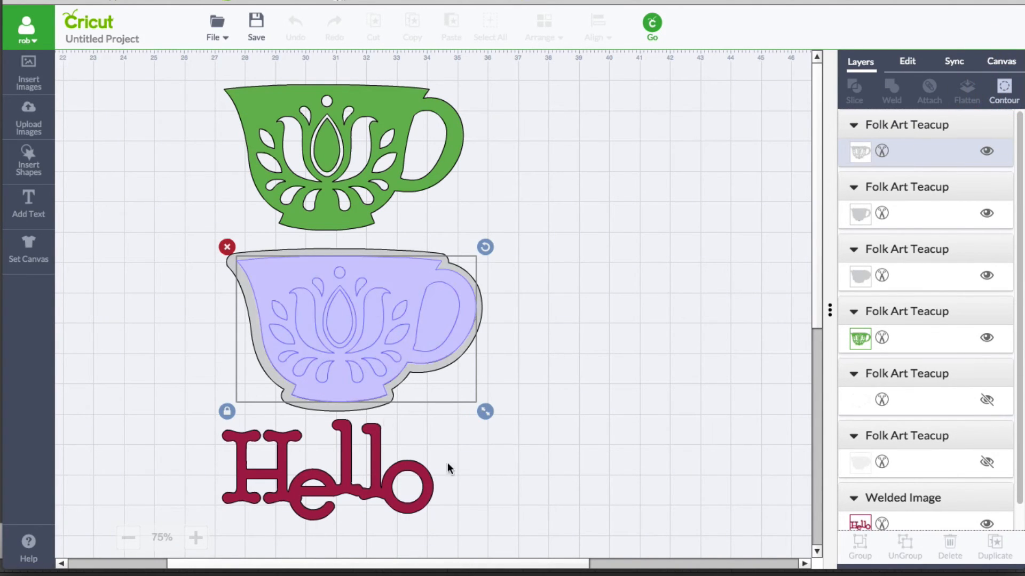
{"action": "mouse_move", "coordinate": [557, 563]}
{"action": "left_mouse_down"}
{"action": "mouse_move", "coordinate": [460, 564]}
{"action": "mouse_move", "coordinate": [576, 563]}
{"action": "mouse_move", "coordinate": [552, 563]}
{"action": "left_mouse_up"}
{"action": "left_click", "coordinate": [411, 229]}
{"action": "left_click", "coordinate": [462, 562]}
{"action": "left_click", "coordinate": [563, 491]}
{"action": "scroll", "coordinate": [546, 480], "scroll_direction": "down", "scroll_amount": 3}
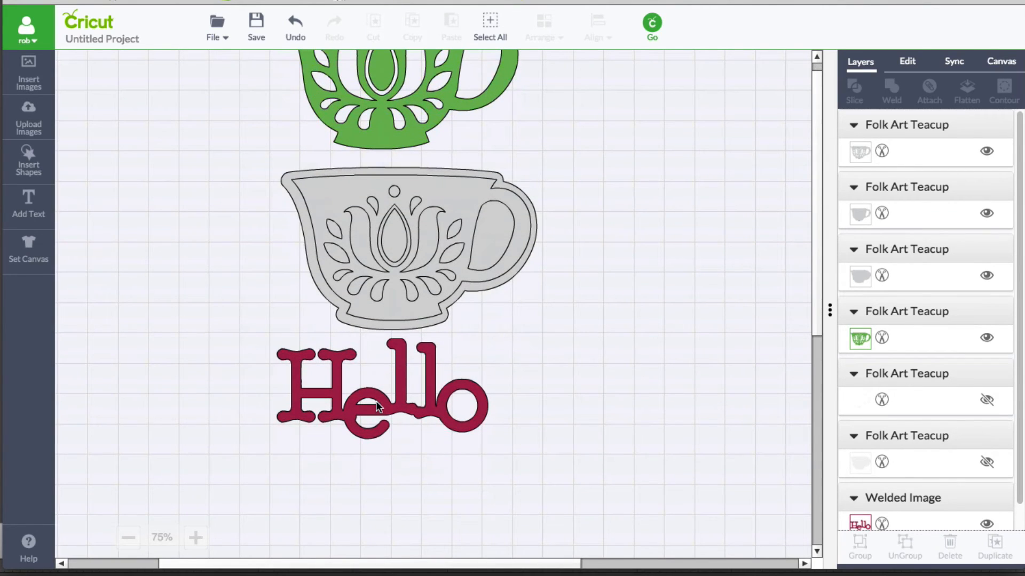
Try to use Contour on the welded Hello word and move the word slightly farther below the grey teacup
{"action": "left_click", "coordinate": [375, 401]}
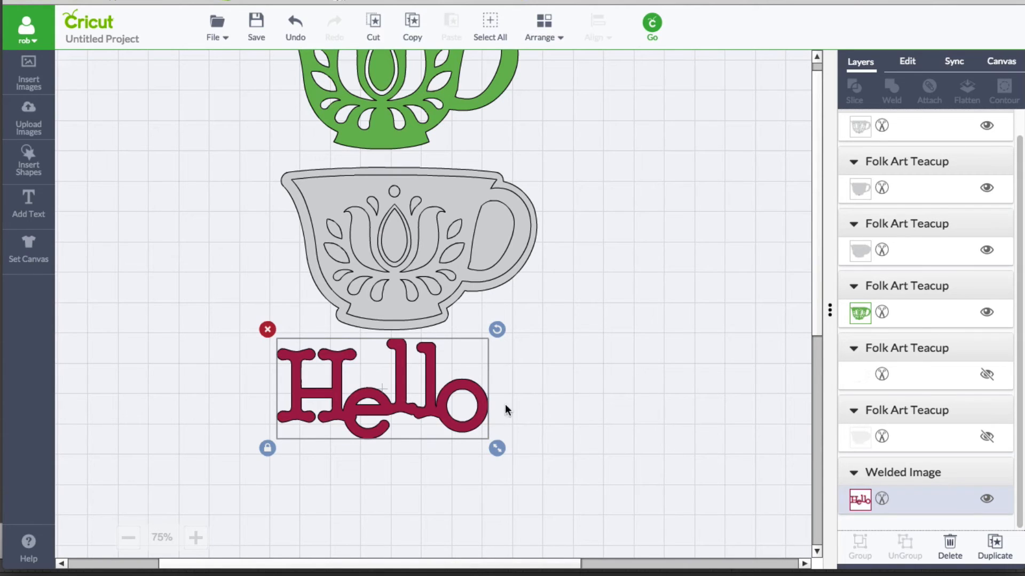
{"action": "scroll", "coordinate": [584, 389], "scroll_direction": "down", "scroll_amount": 2}
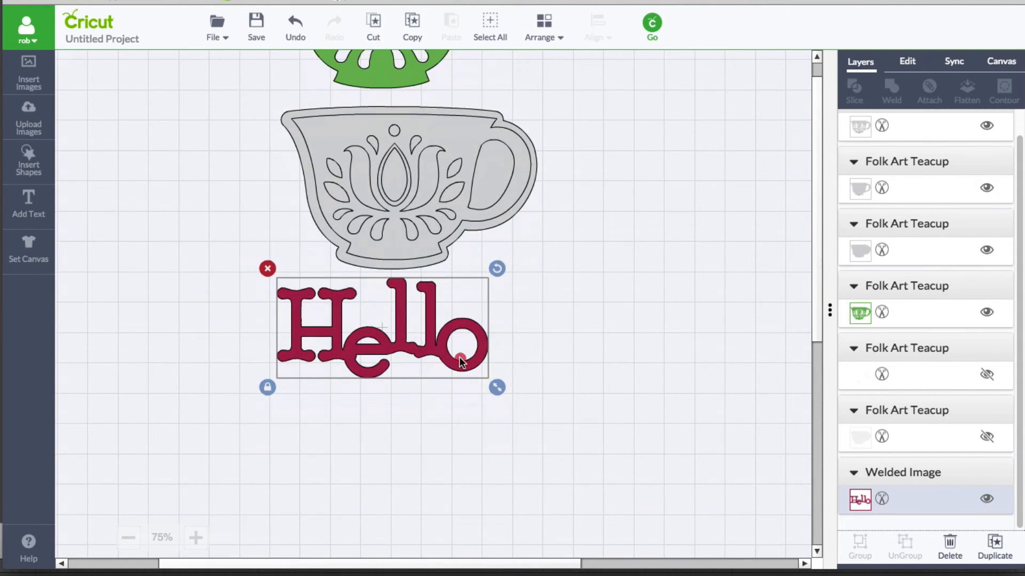
{"action": "left_click", "coordinate": [460, 358]}
{"action": "left_click", "coordinate": [1003, 85]}
{"action": "left_click_drag", "start_coordinate": [422, 350], "coordinate": [444, 382]}
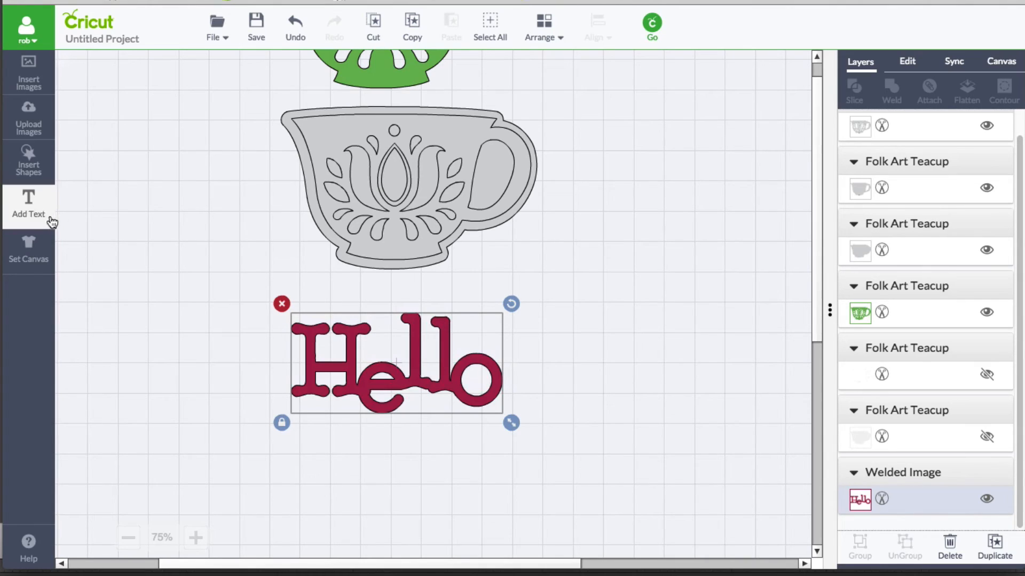
Insert a square and move it over the beginning of the welded Hello word
{"action": "left_click", "coordinate": [42, 171]}
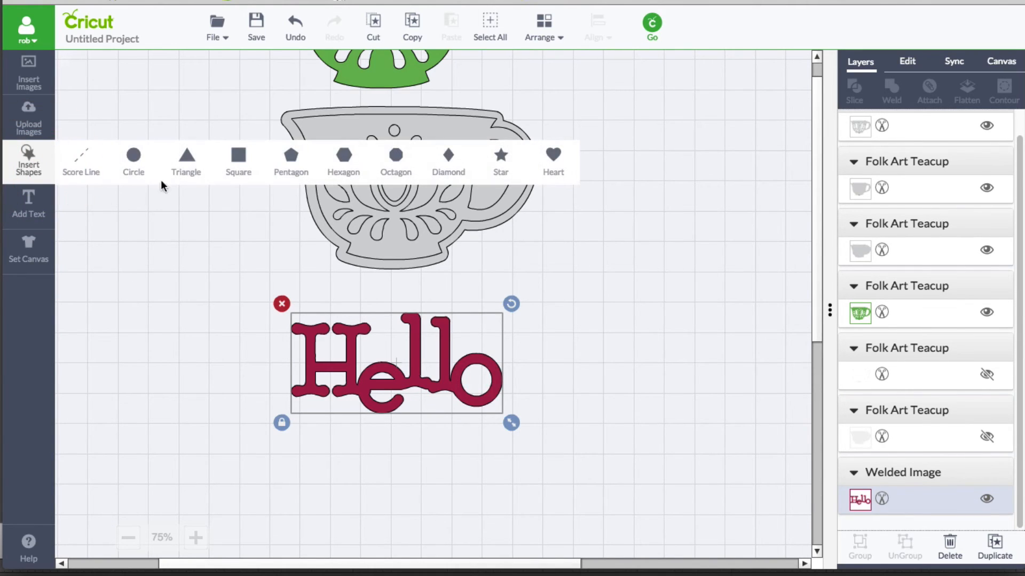
{"action": "left_click", "coordinate": [239, 163]}
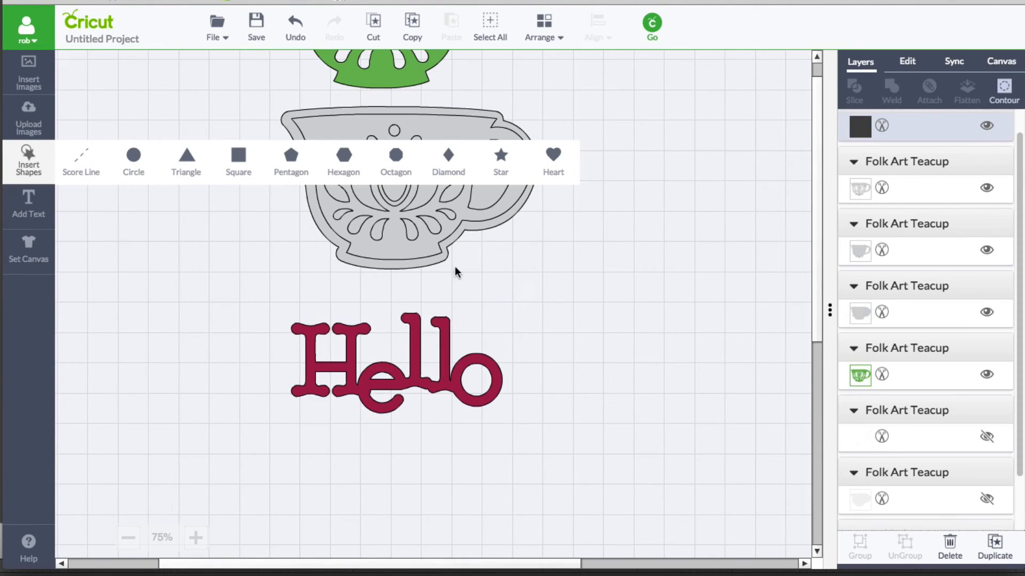
{"action": "left_click_drag", "start_coordinate": [521, 563], "coordinate": [421, 565]}
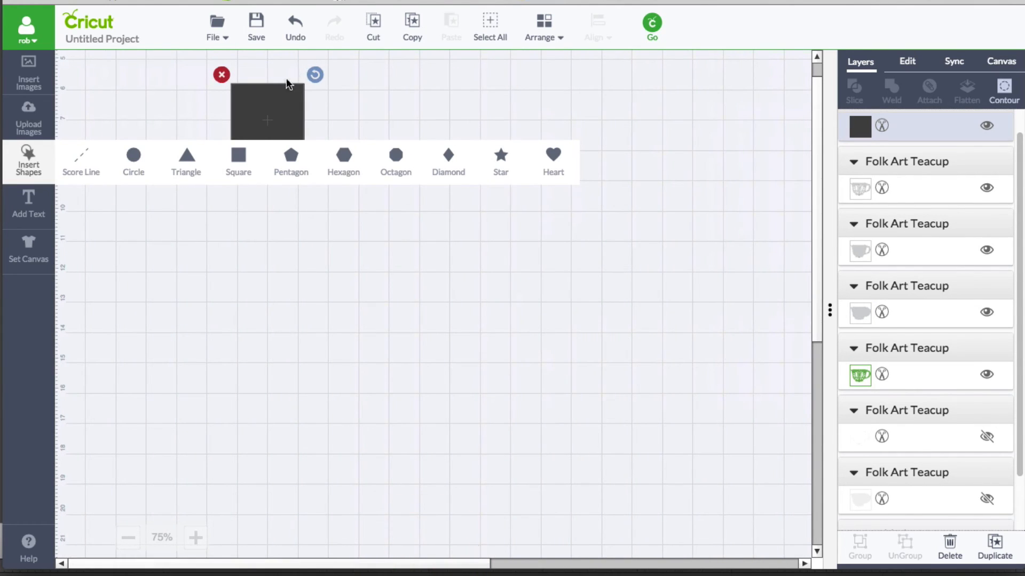
{"action": "left_click_drag", "start_coordinate": [288, 88], "coordinate": [800, 460]}
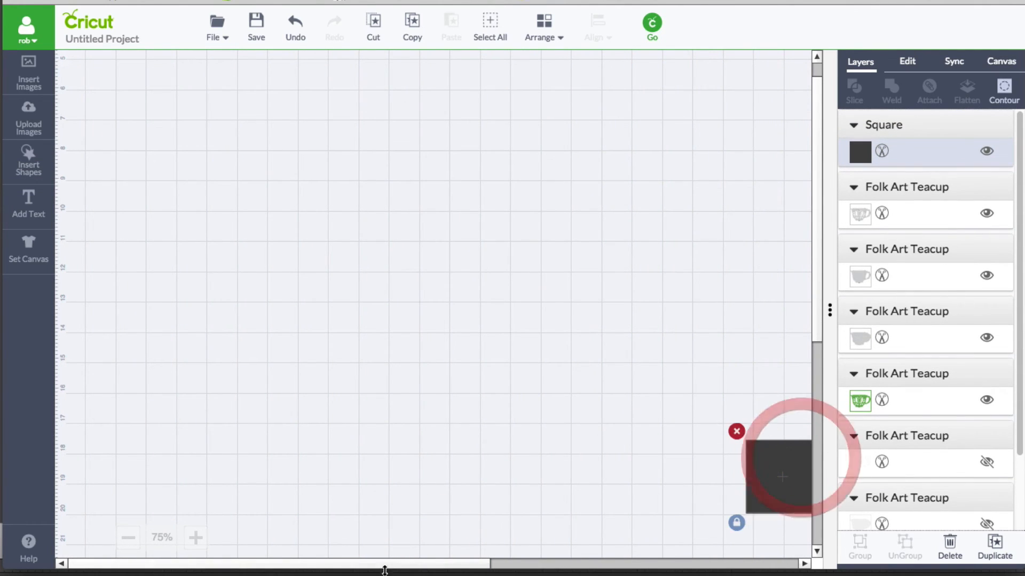
{"action": "left_click_drag", "start_coordinate": [407, 565], "coordinate": [488, 562]}
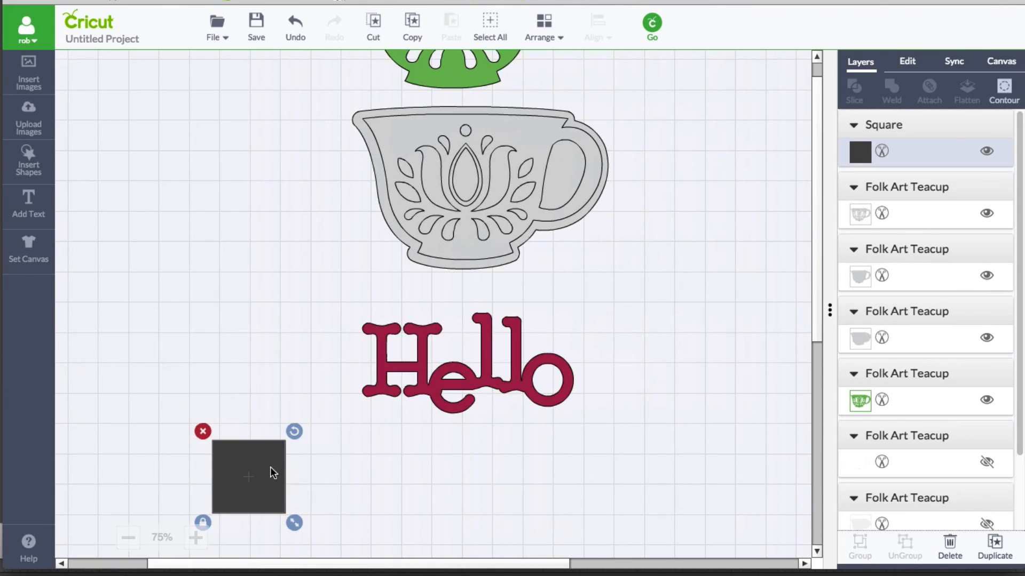
{"action": "left_click_drag", "start_coordinate": [273, 471], "coordinate": [374, 328]}
Unlock the square's proportions, stretch it into a rectangle covering the whole Hello word, and slice the two shapes
{"action": "left_click", "coordinate": [305, 380]}
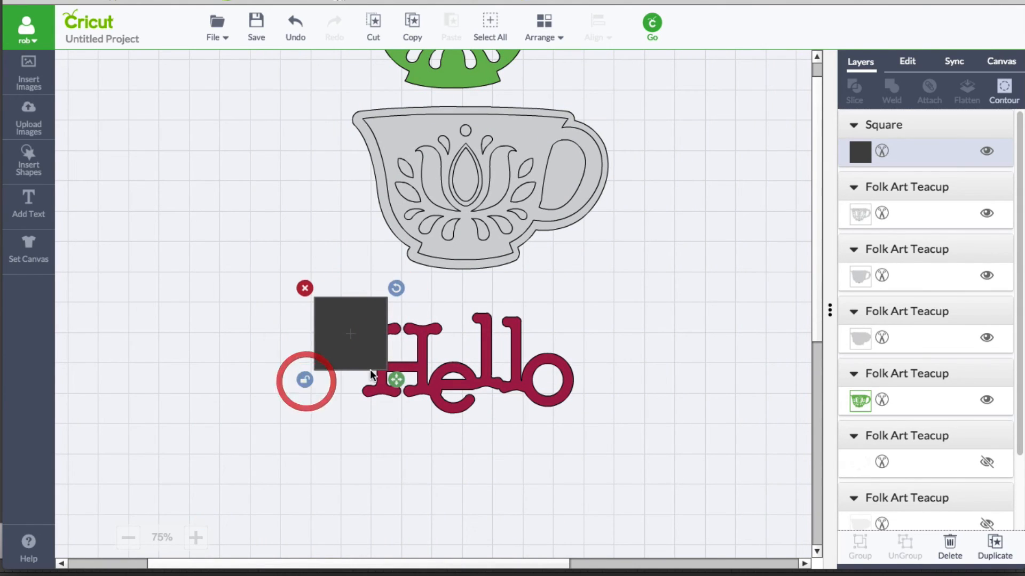
{"action": "left_click_drag", "start_coordinate": [399, 382], "coordinate": [690, 461]}
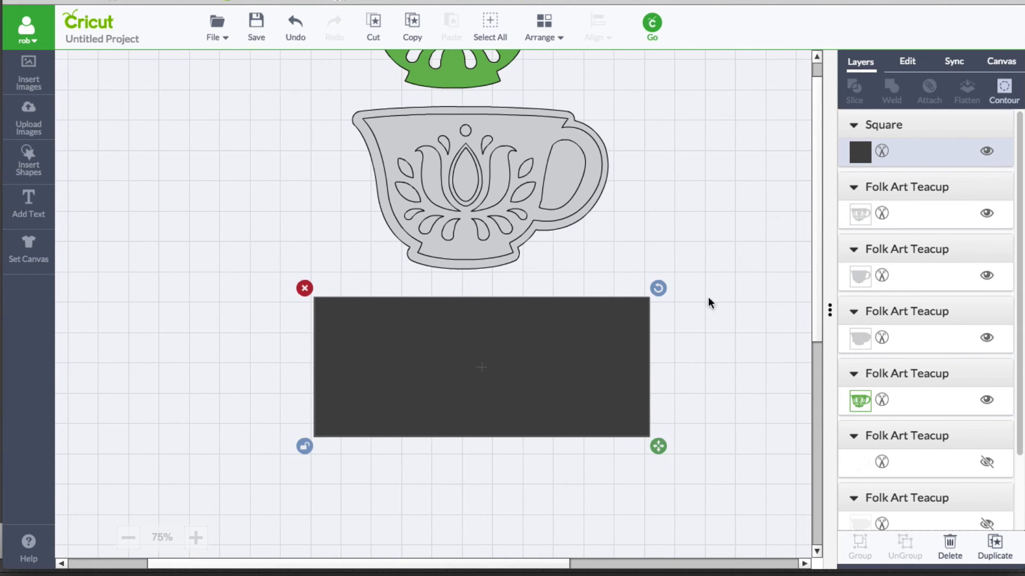
{"action": "left_click", "coordinate": [259, 239]}
{"action": "left_click_drag", "start_coordinate": [273, 267], "coordinate": [707, 491]}
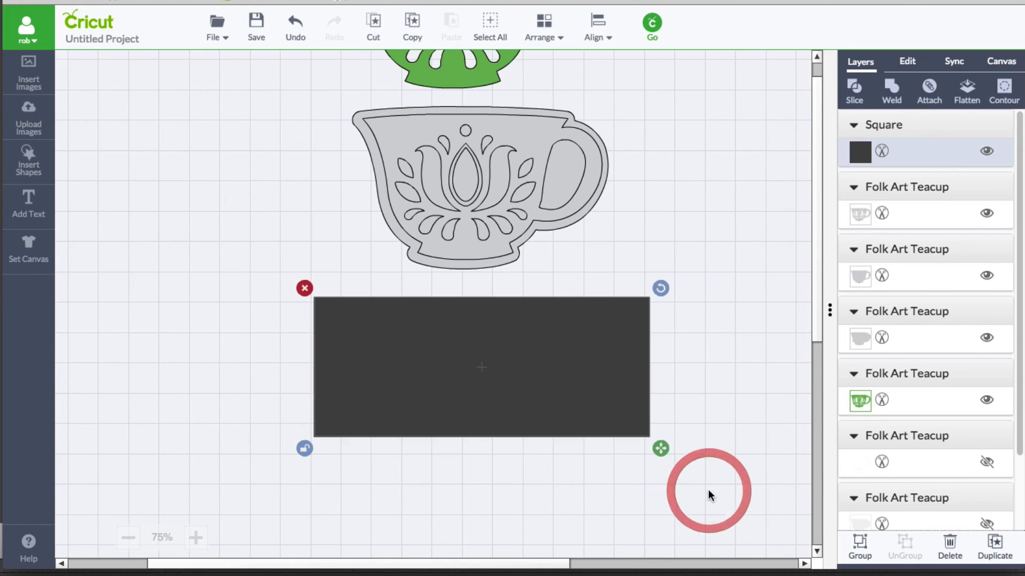
{"action": "left_click", "coordinate": [854, 89]}
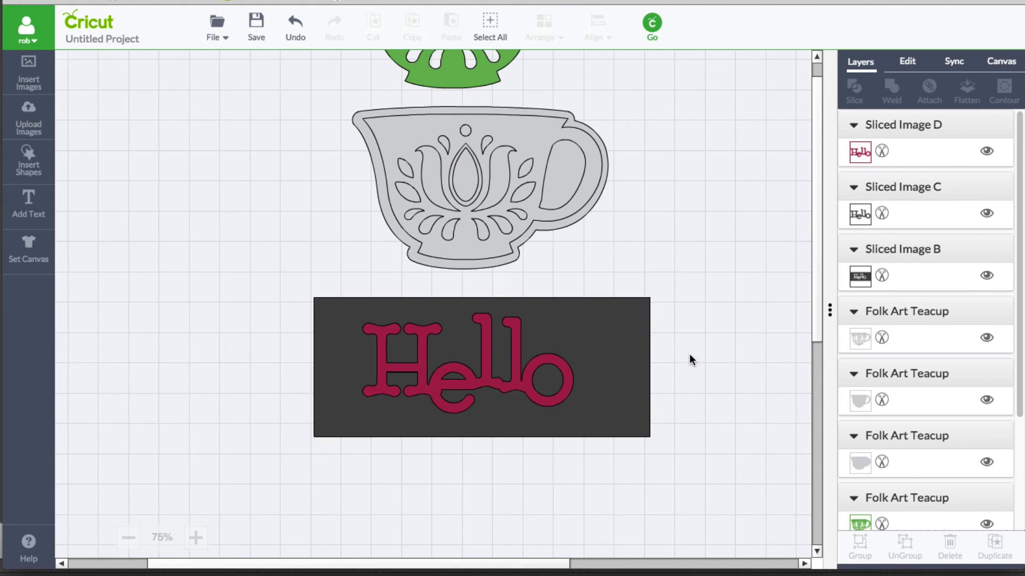
Move the sliced rectangle and the maroon Hello word apart from the dark Hello piece
{"action": "left_click_drag", "start_coordinate": [639, 347], "coordinate": [376, 347]}
{"action": "left_click", "coordinate": [512, 387]}
{"action": "left_click_drag", "start_coordinate": [511, 387], "coordinate": [697, 331]}
Delete the dark Hello piece and the sliced rectangle, and move the maroon Hello word back below the grey teacup
{"action": "left_click", "coordinate": [555, 390]}
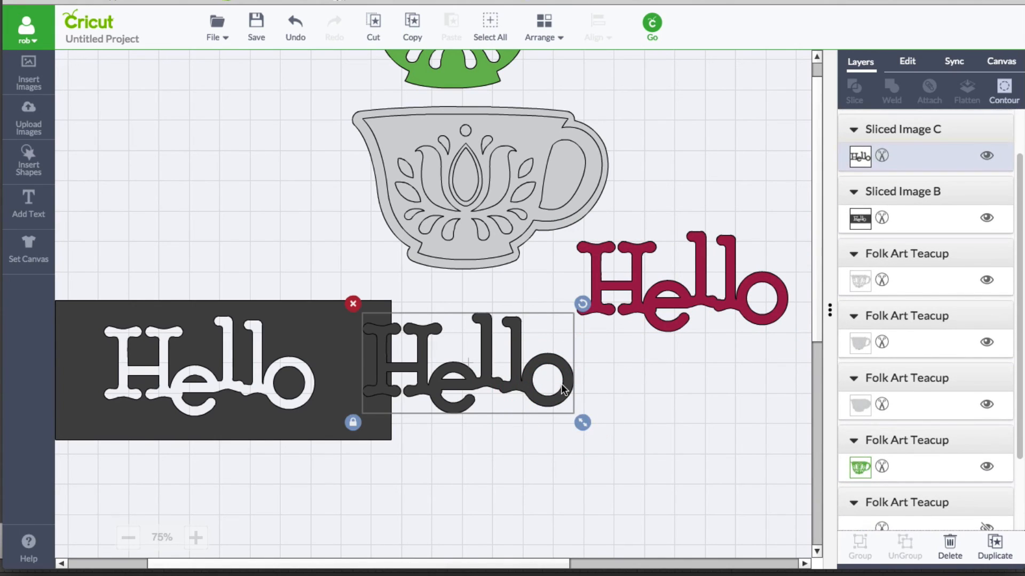
{"action": "key", "text": "Delete"}
{"action": "left_click", "coordinate": [362, 353]}
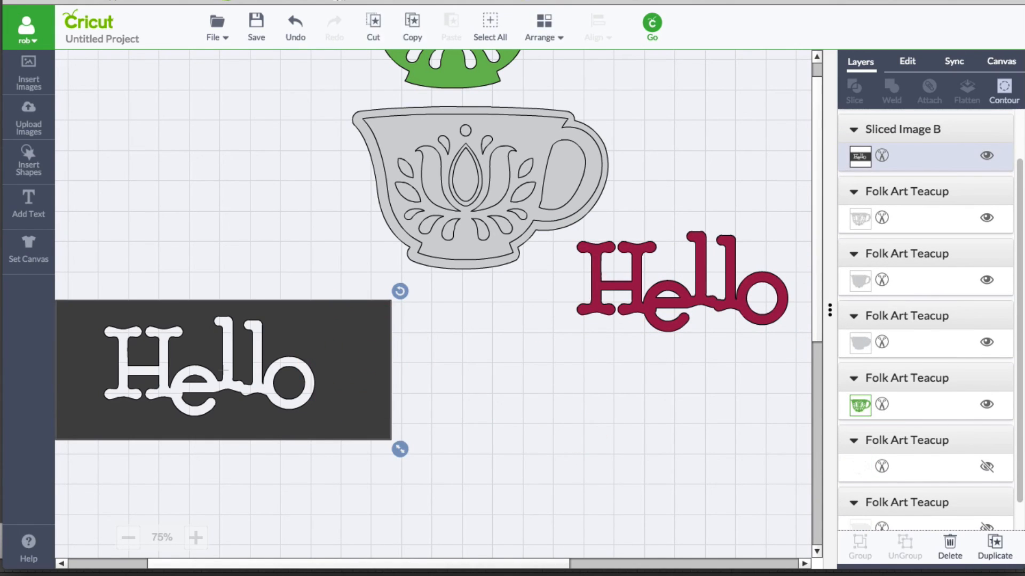
{"action": "key", "text": "Delete"}
{"action": "left_click_drag", "start_coordinate": [613, 288], "coordinate": [415, 377]}
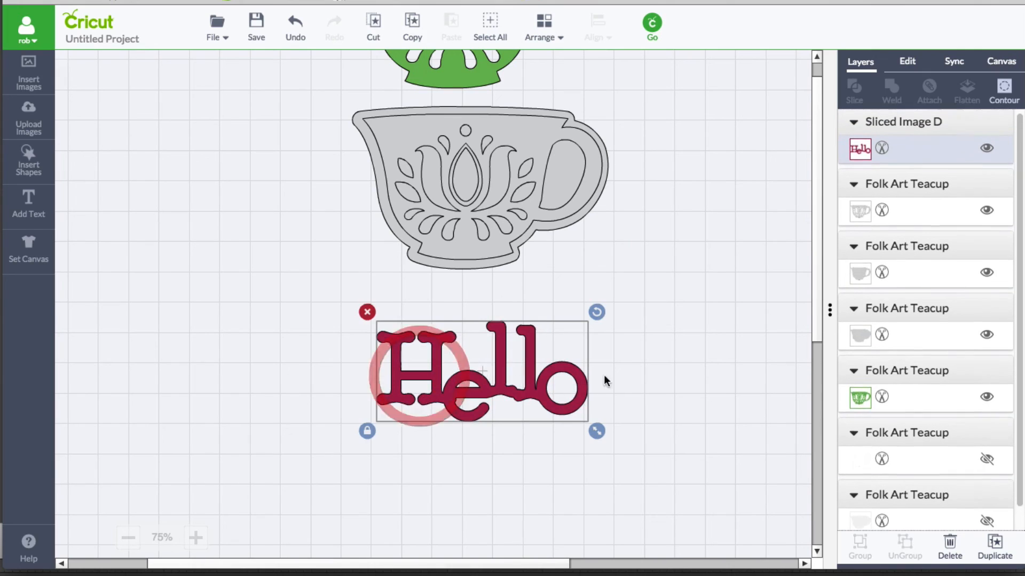
Hide the inner openings of the letters o and e in the sliced Hello word with Contour
{"action": "left_click", "coordinate": [1003, 90]}
{"action": "left_click", "coordinate": [556, 387]}
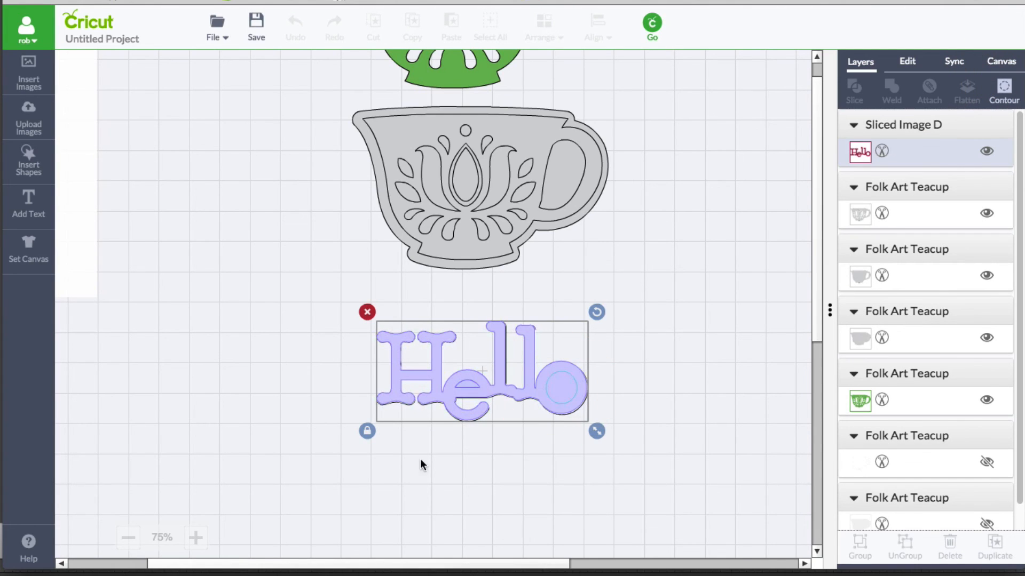
{"action": "left_click", "coordinate": [463, 385]}
{"action": "left_click_drag", "start_coordinate": [533, 560], "coordinate": [430, 560]}
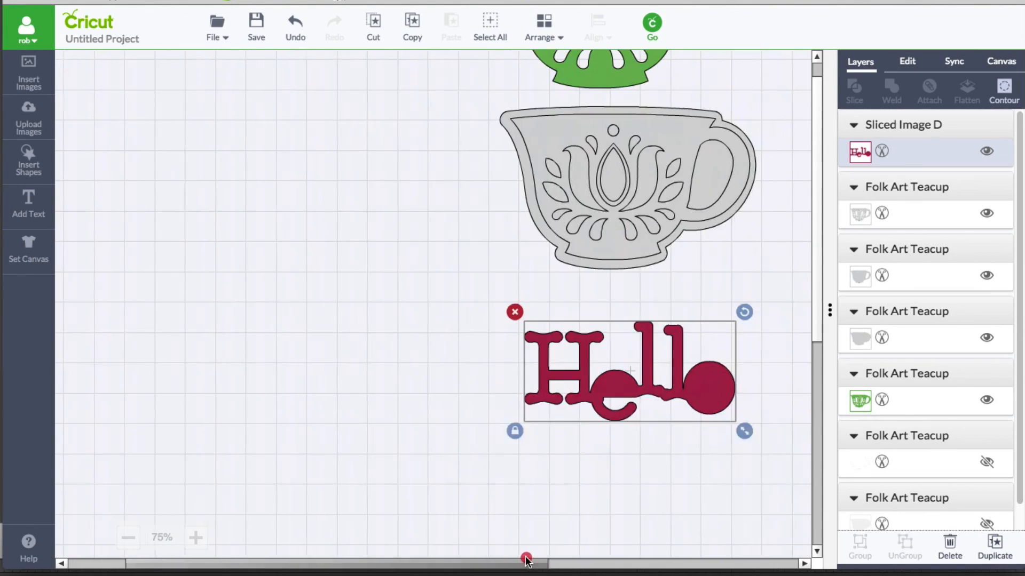
{"action": "left_click", "coordinate": [662, 391]}
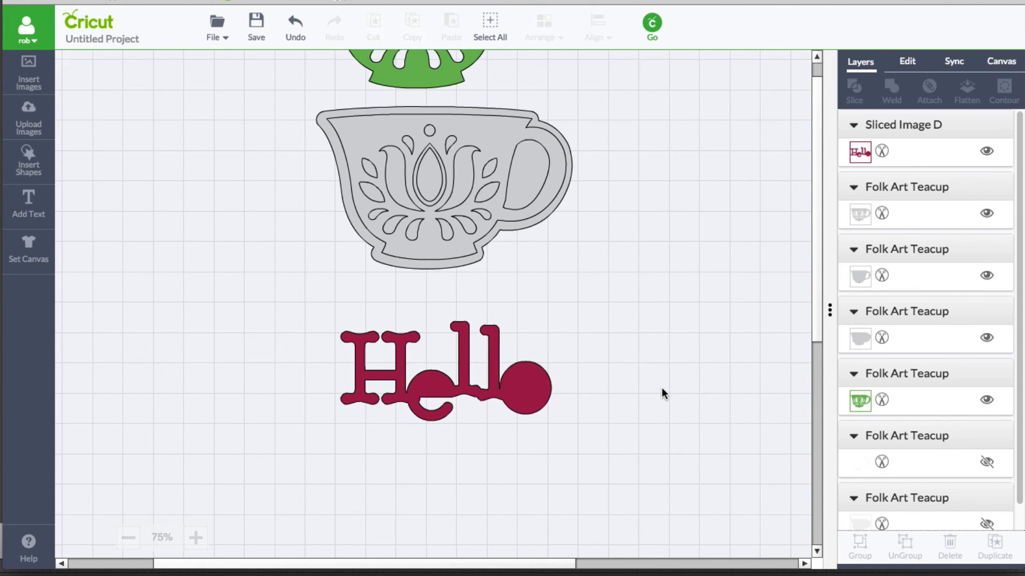
{"action": "scroll", "coordinate": [661, 388], "scroll_direction": "up", "scroll_amount": 5}
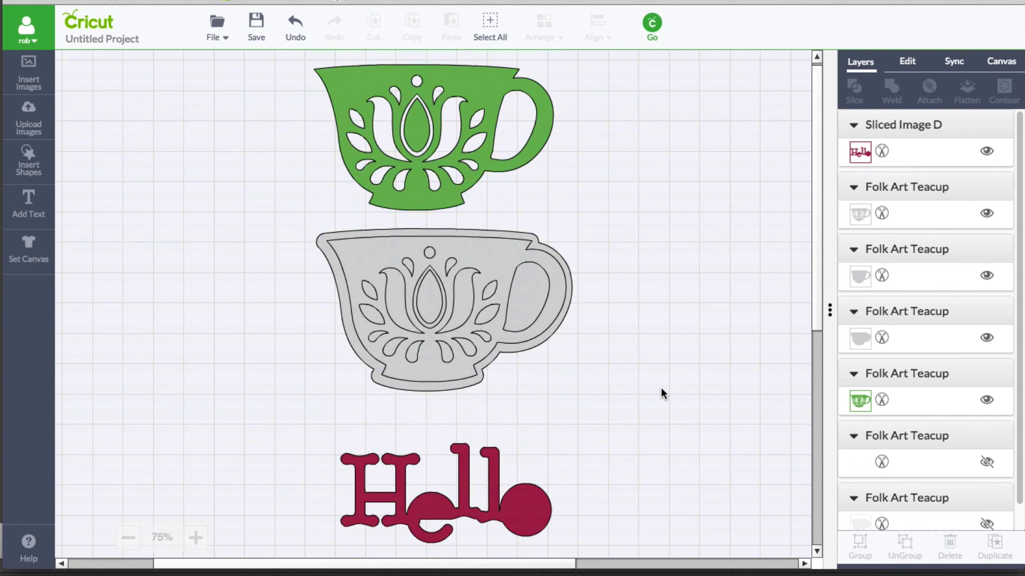